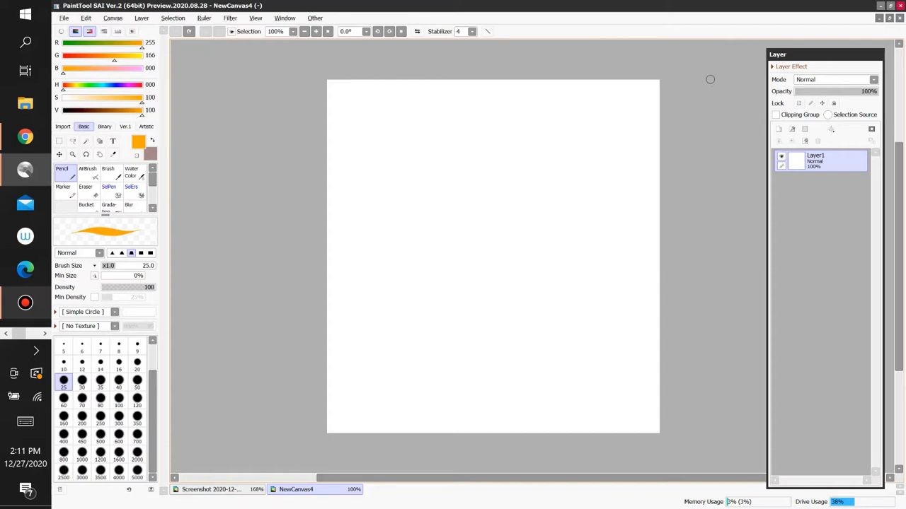
- Draw Kirby's round orange body with two eyes, an open mouth and two cheek ovals
mouse_move(458, 162)
left_mouse_down()
mouse_move(398, 262)
mouse_move(561, 177)
mouse_move(451, 144)
mouse_move(410, 233)
mouse_move(442, 276)
mouse_move(499, 286)
left_mouse_up()
key("ctrl+z")
mouse_move(428, 157)
left_mouse_down()
mouse_move(459, 148)
mouse_move(536, 151)
mouse_move(570, 219)
mouse_move(528, 277)
mouse_move(495, 286)
left_mouse_up()
left_click_drag(459, 185, 461, 209)
mouse_move(487, 181)
left_mouse_down()
mouse_move(490, 211)
mouse_move(470, 227)
mouse_move(477, 245)
mouse_move(464, 228)
left_mouse_up()
mouse_move(523, 215)
left_mouse_down()
mouse_move(501, 221)
mouse_move(527, 216)
left_mouse_up()
mouse_move(442, 218)
left_mouse_down()
mouse_move(421, 225)
mouse_move(446, 216)
left_mouse_up()
- Add two ears, an arm and a foot, then erase the overlapping lines where the arm meets the body
left_click_drag(532, 139, 564, 170)
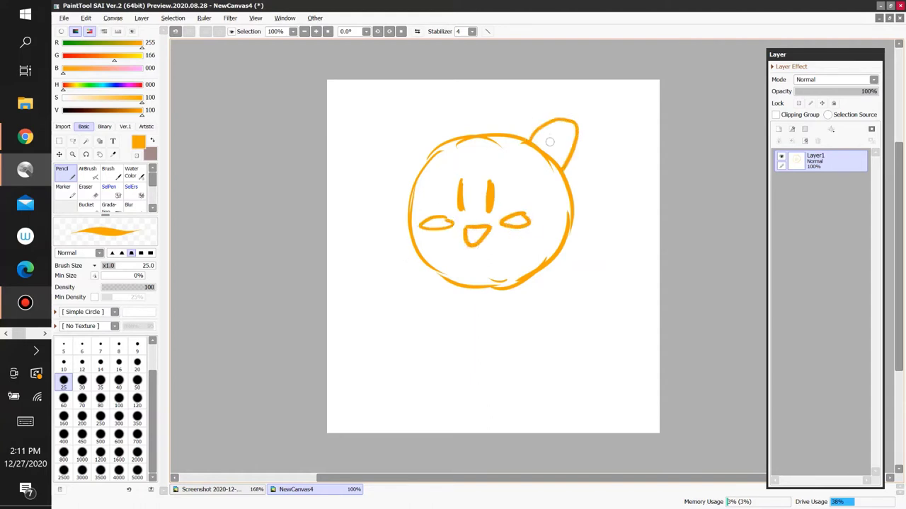
key("ctrl+z")
mouse_move(525, 133)
left_mouse_down()
mouse_move(579, 146)
mouse_move(578, 185)
left_mouse_up()
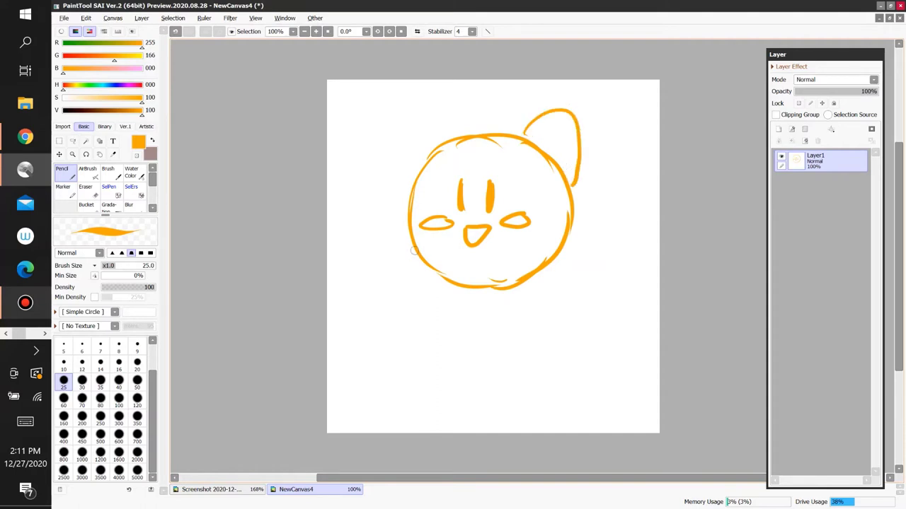
mouse_move(378, 222)
left_mouse_down()
mouse_move(423, 297)
mouse_move(430, 240)
mouse_move(374, 226)
left_mouse_up()
mouse_move(506, 287)
left_mouse_down()
mouse_move(572, 313)
mouse_move(560, 253)
left_mouse_up()
mouse_move(427, 155)
left_mouse_down()
mouse_move(398, 166)
mouse_move(407, 199)
left_mouse_up()
key("ctrl+z")
mouse_move(434, 146)
left_mouse_down()
mouse_move(403, 145)
mouse_move(414, 195)
left_mouse_up()
key("e")
mouse_move(401, 253)
left_mouse_down()
mouse_move(420, 262)
mouse_move(405, 225)
left_mouse_up()
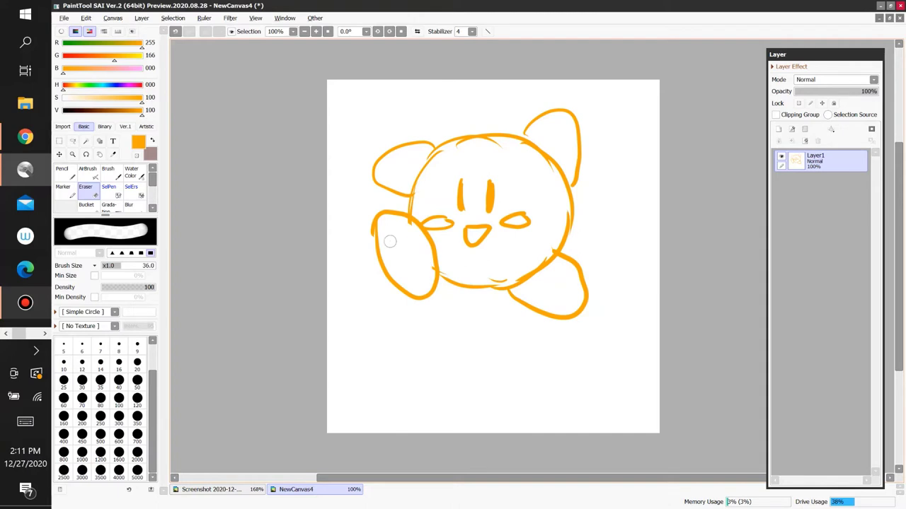
- Save the sketch to the Desktop as NewCanvas4, keeping the .sai2 file type
key("n")
left_click(64, 18)
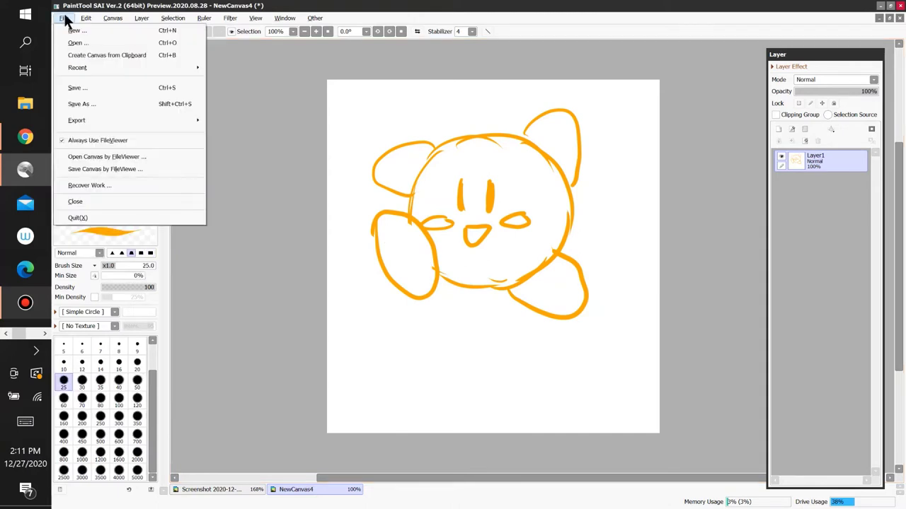
left_click(145, 101)
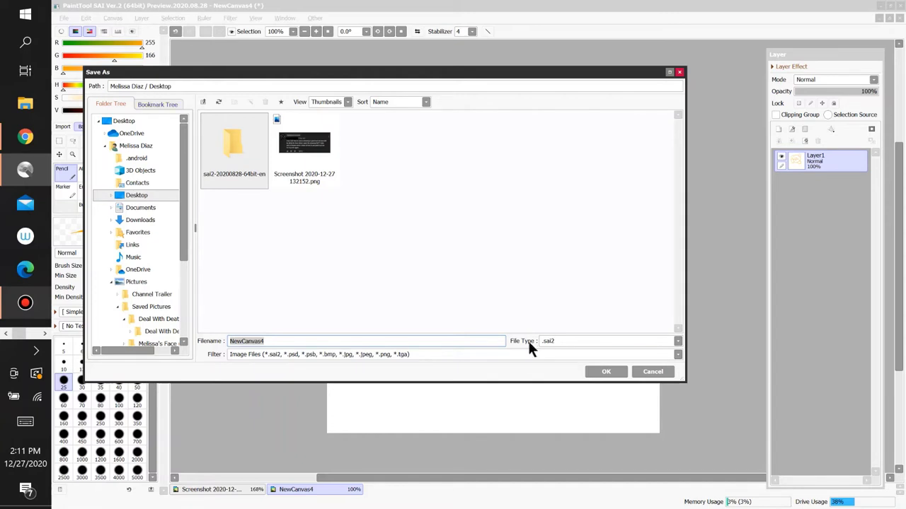
left_click(677, 341)
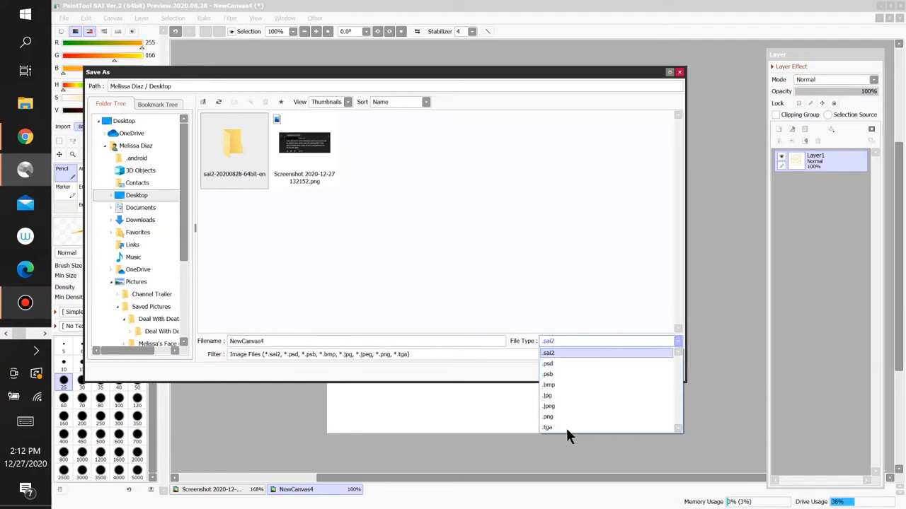
left_click(561, 365)
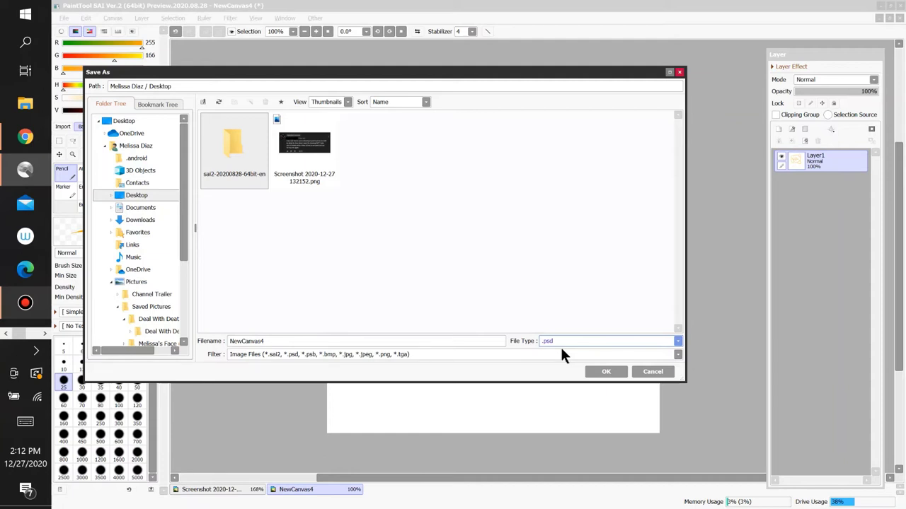
left_click(677, 341)
left_click(562, 352)
left_click(613, 371)
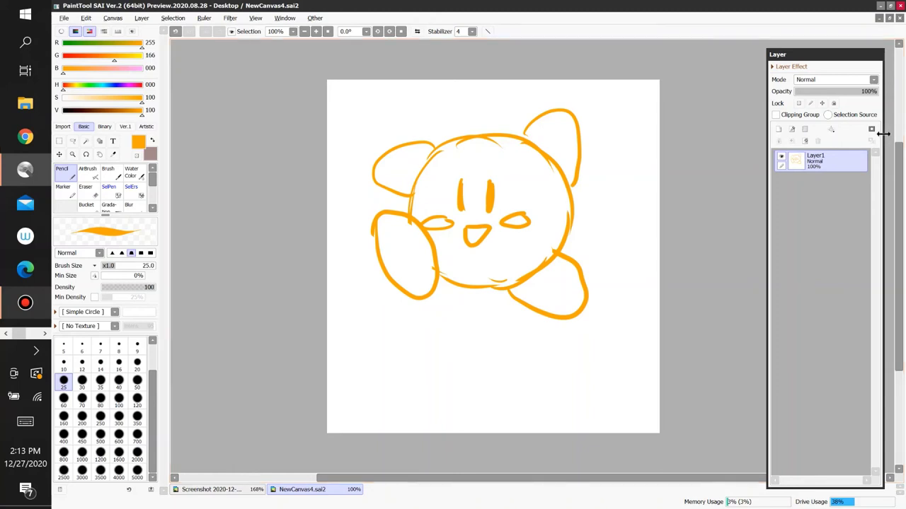
- Close the NewCanvas4 canvas and reopen NewCanvas4.sai2 from the Desktop
left_click(900, 19)
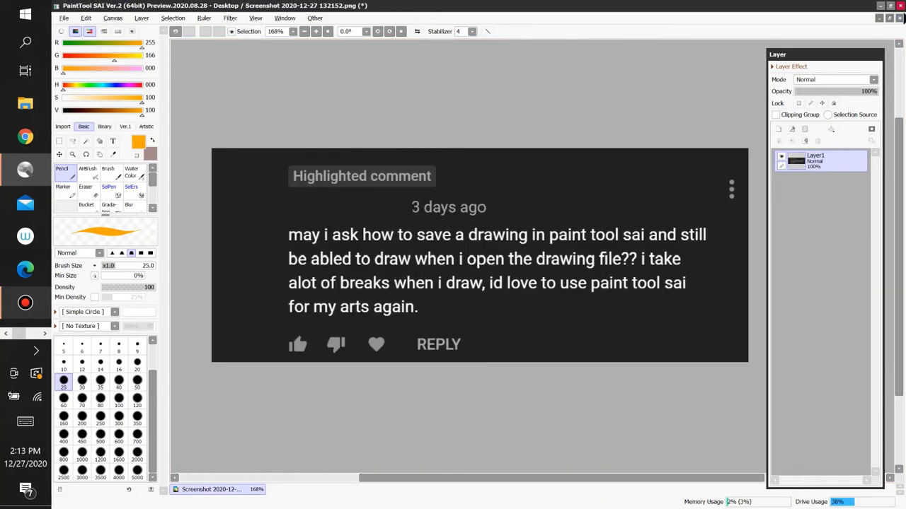
left_click(64, 18)
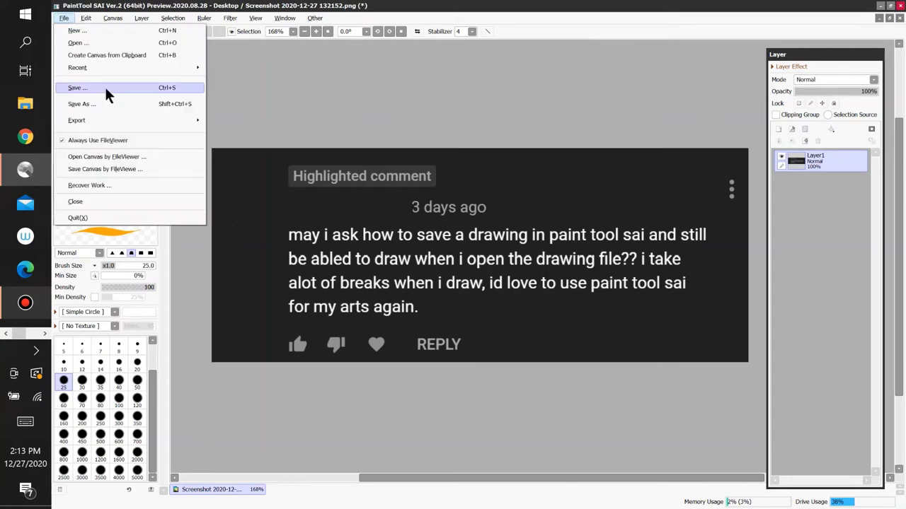
left_click(114, 41)
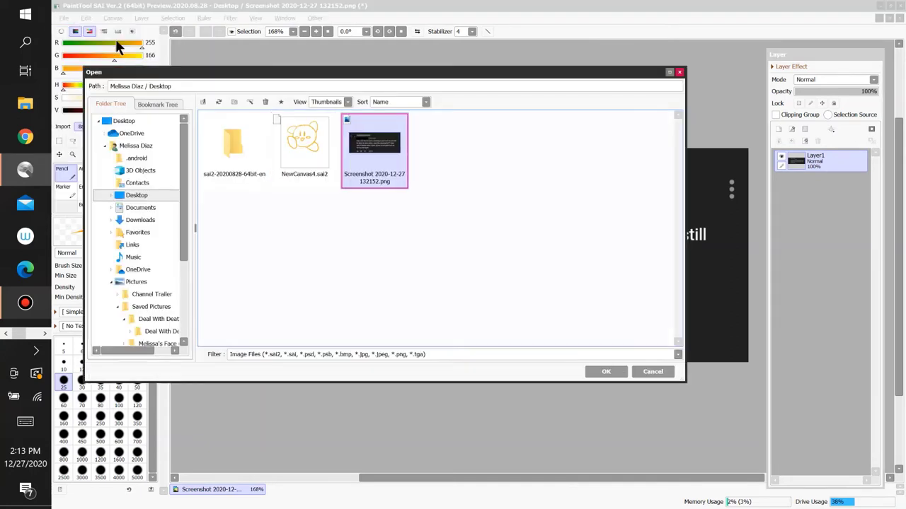
double_click(311, 159)
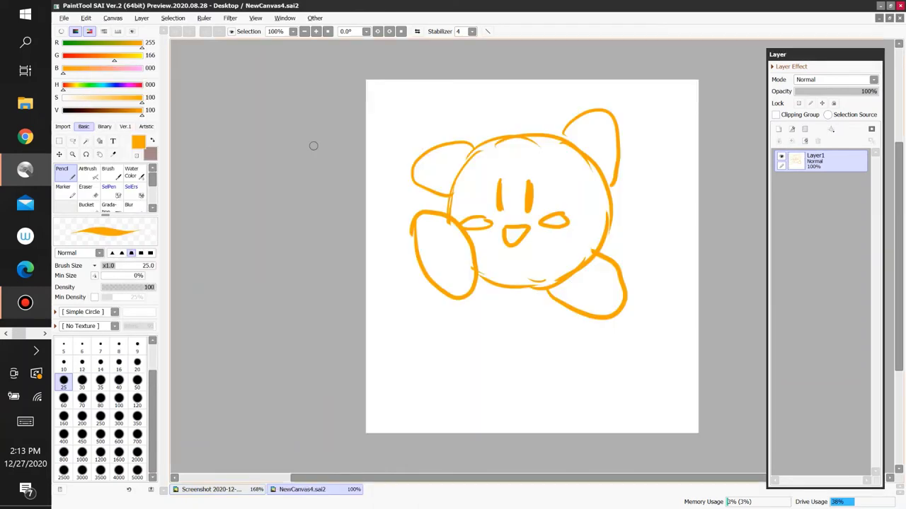
left_click(63, 19)
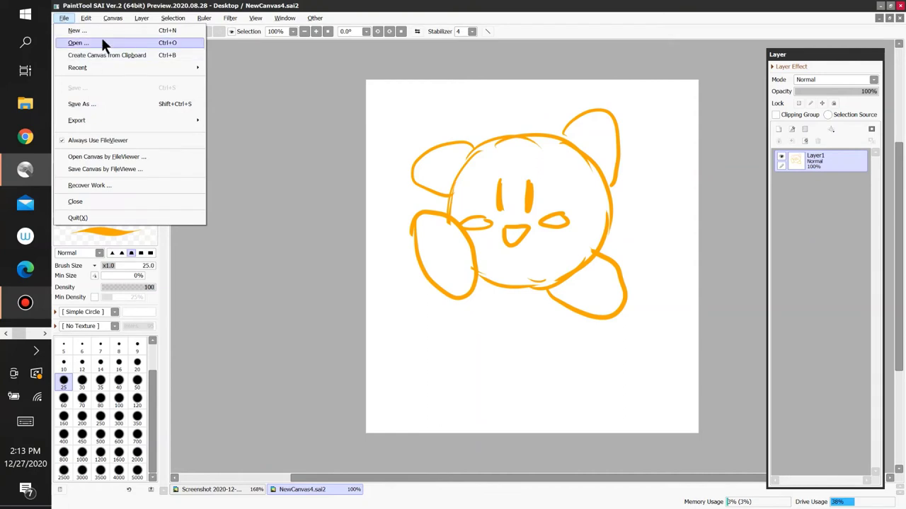
left_click(136, 21)
left_click(63, 18)
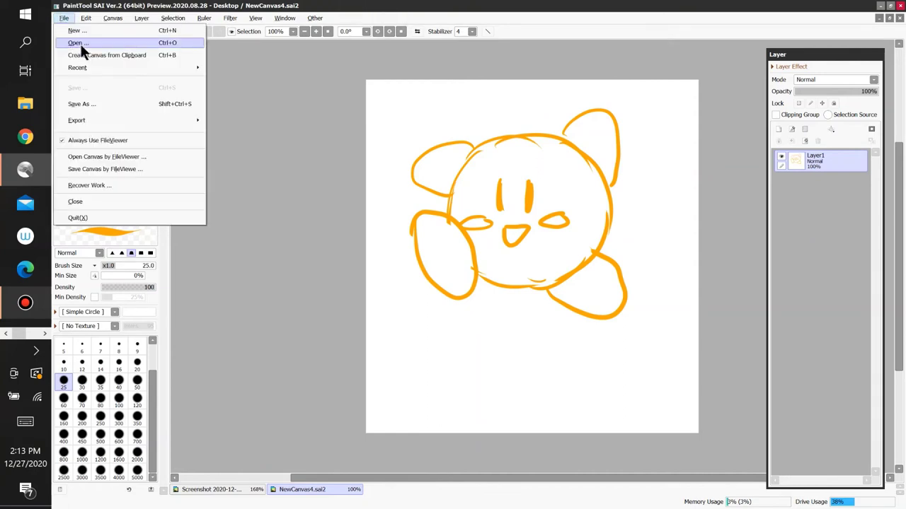
left_click(95, 100)
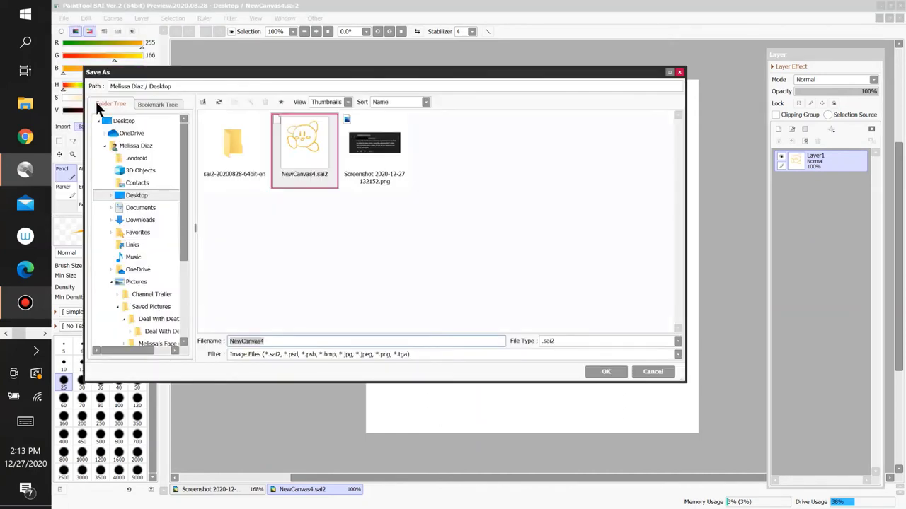
left_click_drag(182, 234, 181, 187)
left_click(678, 72)
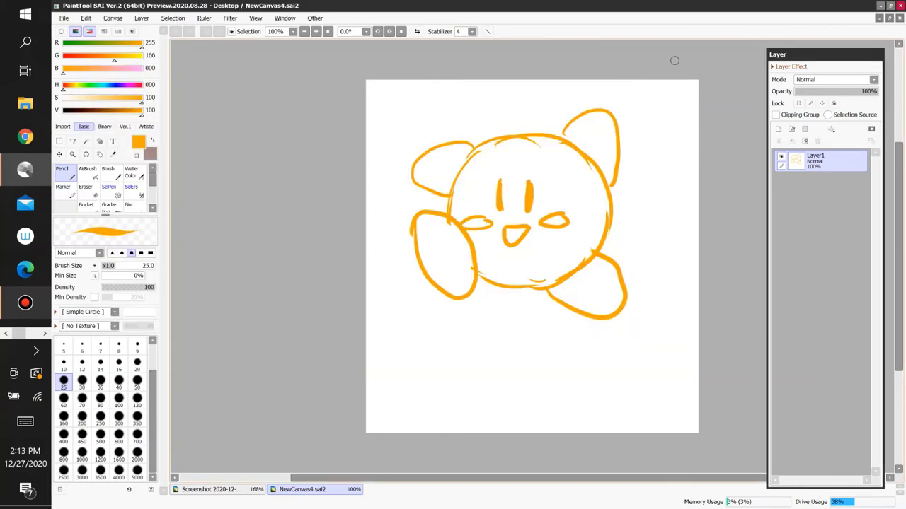
- Draw orange hearts above Kirby's head, to his right, beside his foot and at the left edge
mouse_move(484, 117)
left_mouse_down()
mouse_move(461, 99)
mouse_move(486, 123)
left_mouse_up()
mouse_move(476, 106)
left_mouse_down()
mouse_move(492, 90)
mouse_move(487, 117)
mouse_move(514, 98)
mouse_move(520, 120)
left_mouse_up()
left_click_drag(557, 89, 560, 108)
left_click_drag(641, 140, 645, 241)
left_click_drag(644, 207, 645, 240)
mouse_move(649, 277)
left_mouse_down()
mouse_move(640, 287)
mouse_move(655, 320)
left_mouse_up()
left_click_drag(655, 320, 662, 266)
mouse_move(379, 187)
left_mouse_down()
mouse_move(367, 185)
mouse_move(382, 225)
left_mouse_up()
left_click_drag(380, 186, 382, 225)
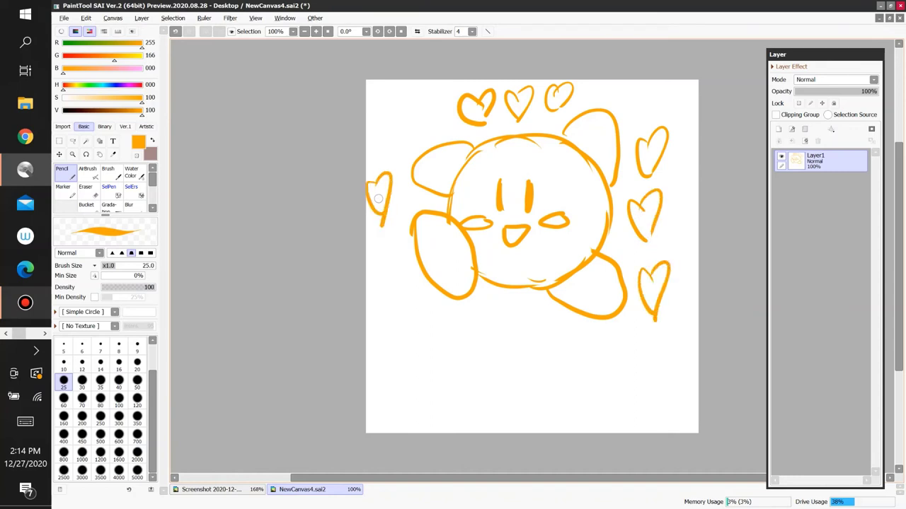
- Save NewCanvas4.sai2 with the new hearts
left_click(61, 19)
left_click(93, 87)
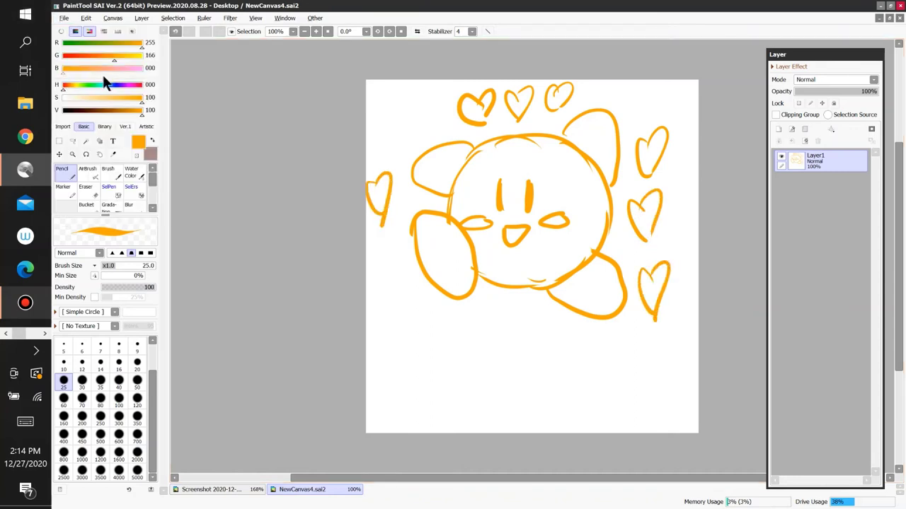
left_click(63, 19)
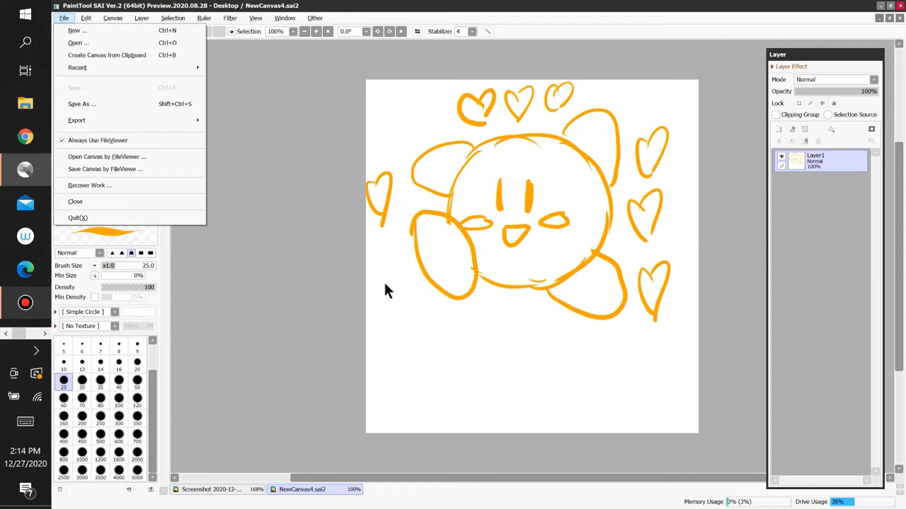
- Draw hearts at Kirby's lower left and directly below him
left_click(393, 290)
left_click_drag(395, 285, 398, 312)
left_click_drag(485, 312, 491, 352)
left_click_drag(487, 311, 493, 352)
- Close the canvas, saving changes, and reopen NewCanvas4.sai2
left_click(899, 18)
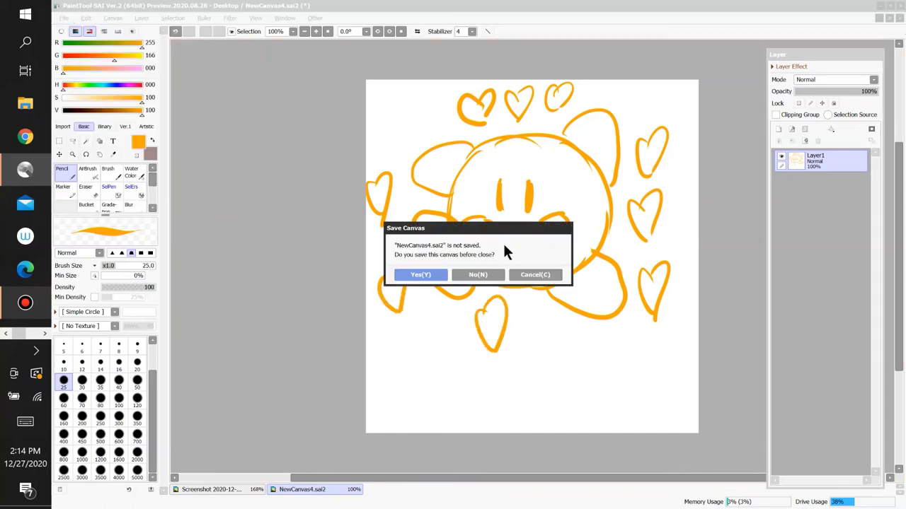
left_click(425, 275)
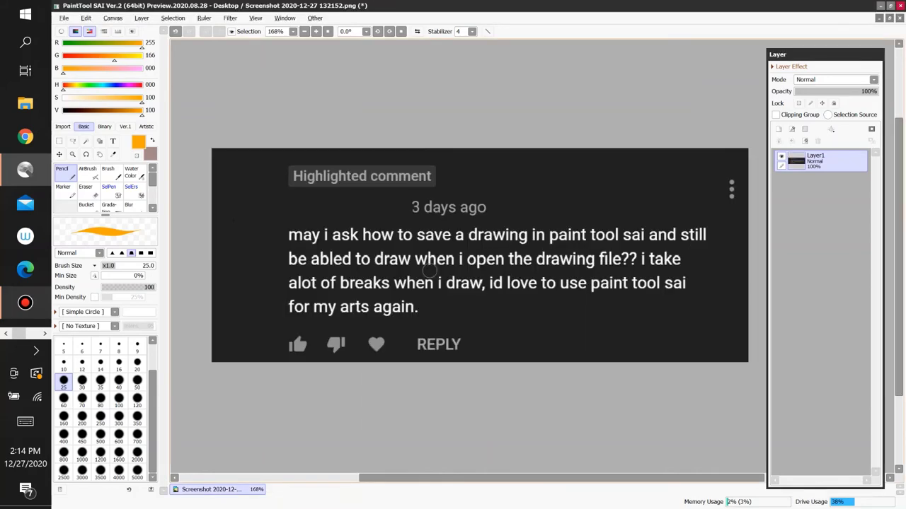
left_click(63, 17)
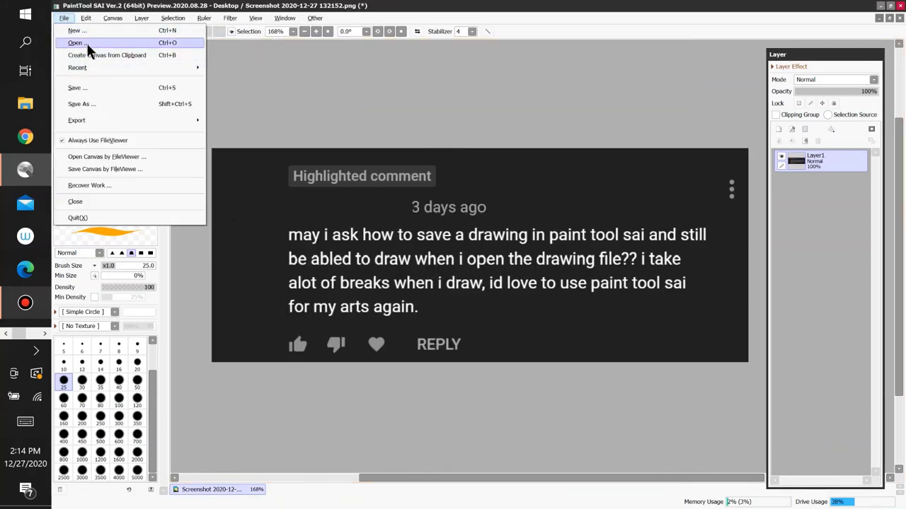
left_click(86, 41)
double_click(309, 147)
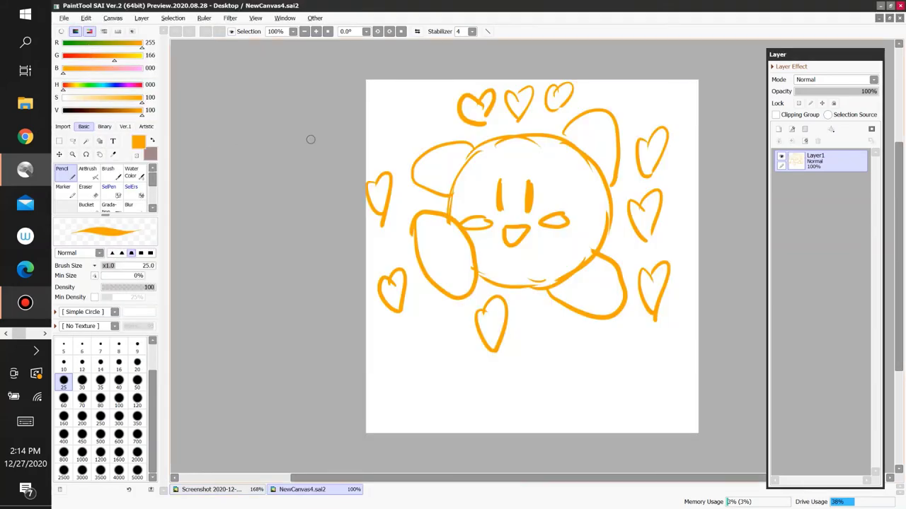
- Draw more hearts below-right of Kirby and in the canvas's top-left corner
mouse_move(551, 330)
left_mouse_down()
mouse_move(564, 352)
mouse_move(614, 370)
left_mouse_up()
left_click_drag(605, 338, 617, 369)
left_click_drag(387, 104, 399, 135)
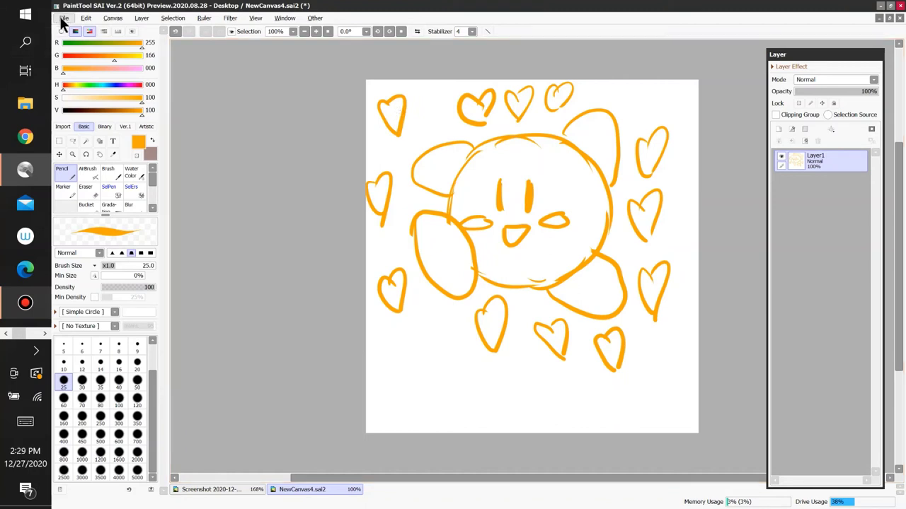
left_click(63, 18)
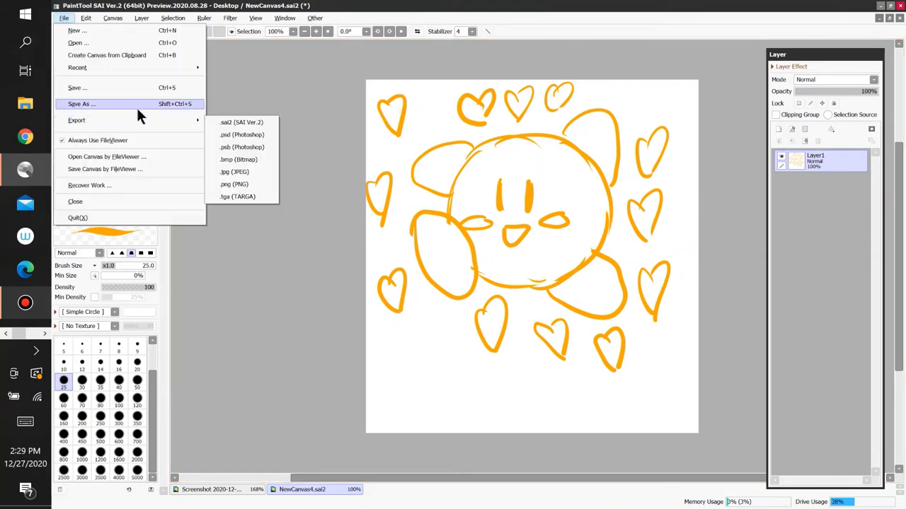
- Export the drawing as a PNG, overwriting NewCafghfurfbfgjbgj.png on the Desktop
mouse_move(200, 120)
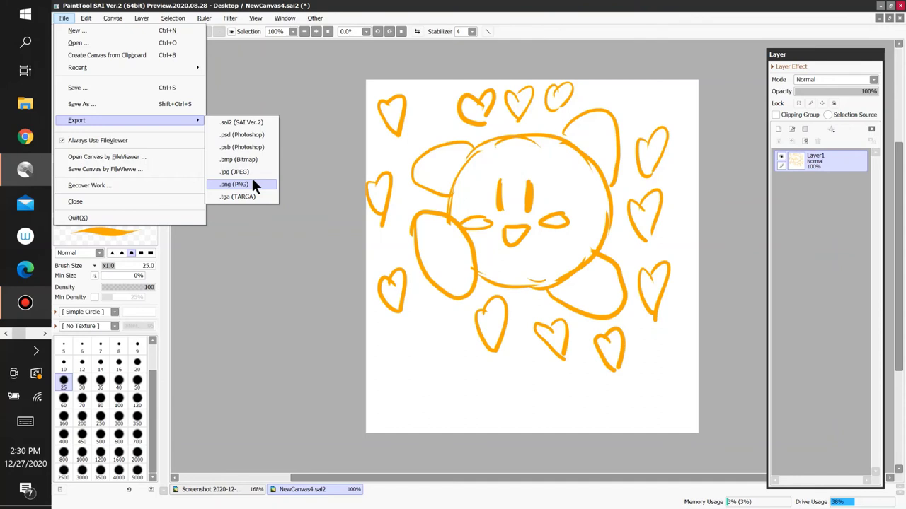
left_click(255, 185)
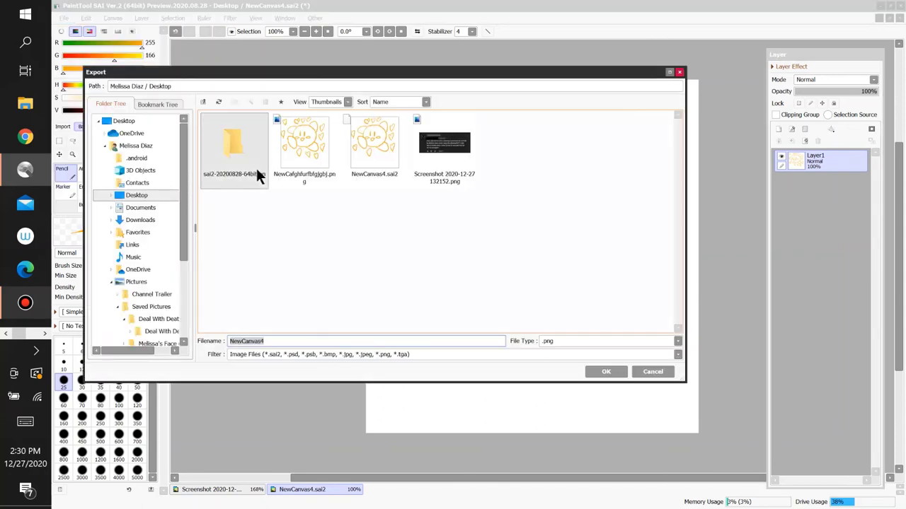
left_click(311, 137)
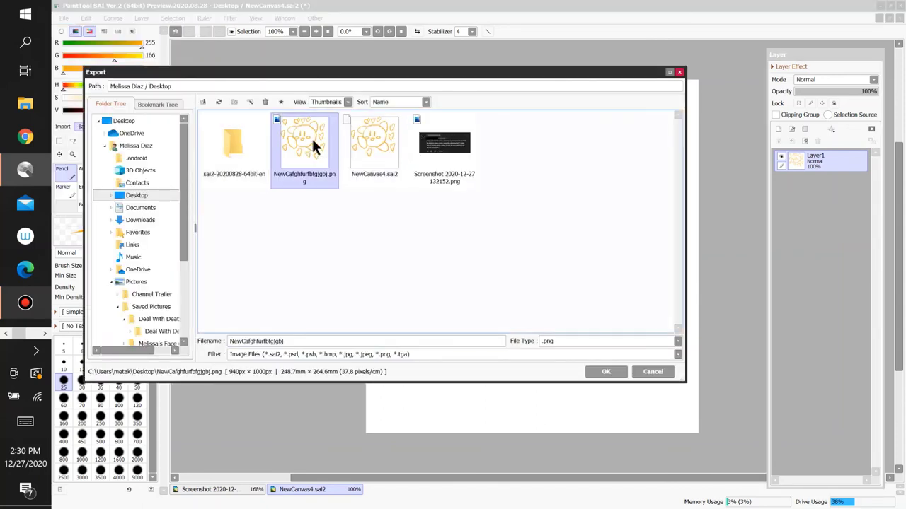
left_click(606, 373)
left_click(368, 242)
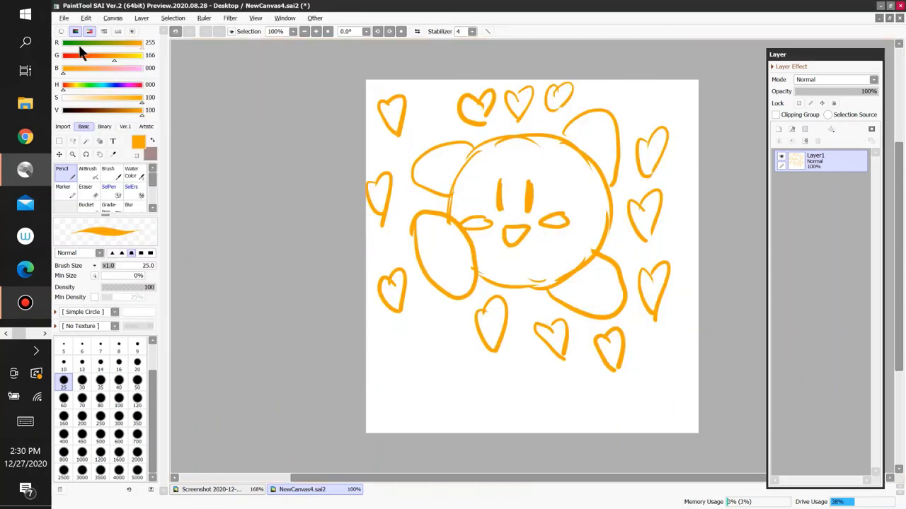
- Minimize PaintTool SAI to reveal the desktop
left_click(879, 6)
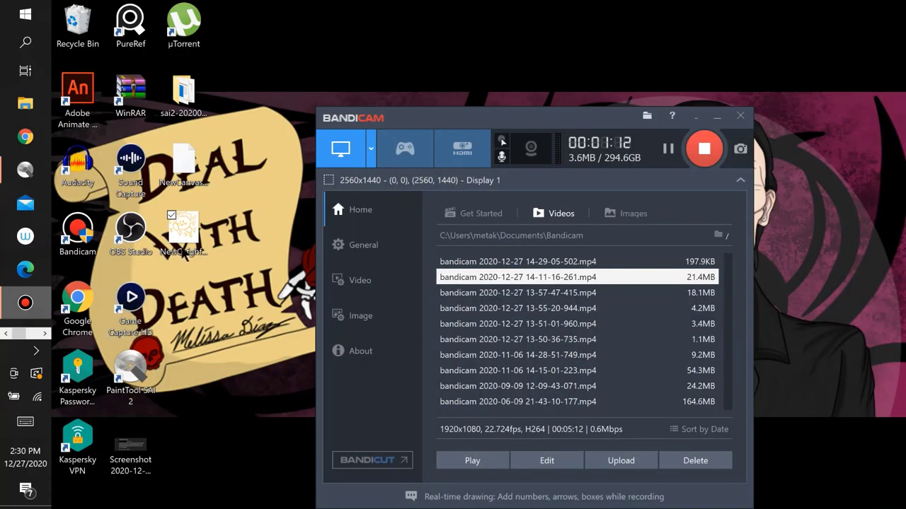